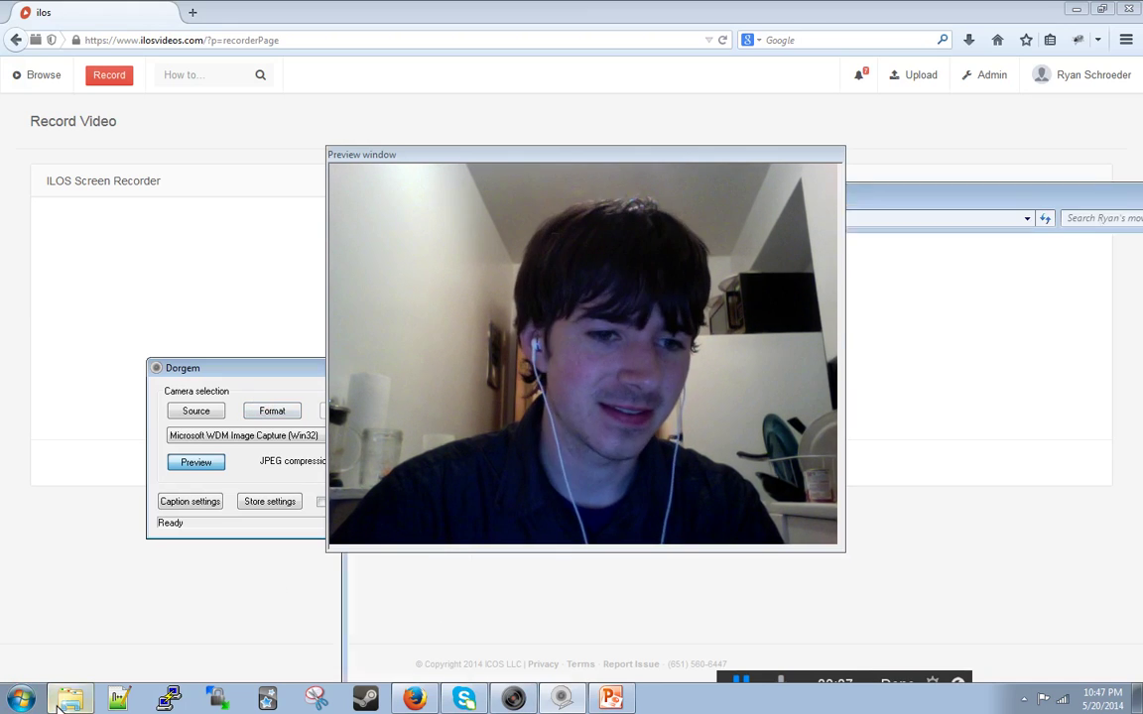
- Bring the painter presentation forward, try its continue link to painter2, and dismiss the hyperlink error
{"action": "key", "text": "alt+Tab"}
{"action": "left_click", "coordinate": [610, 701]}
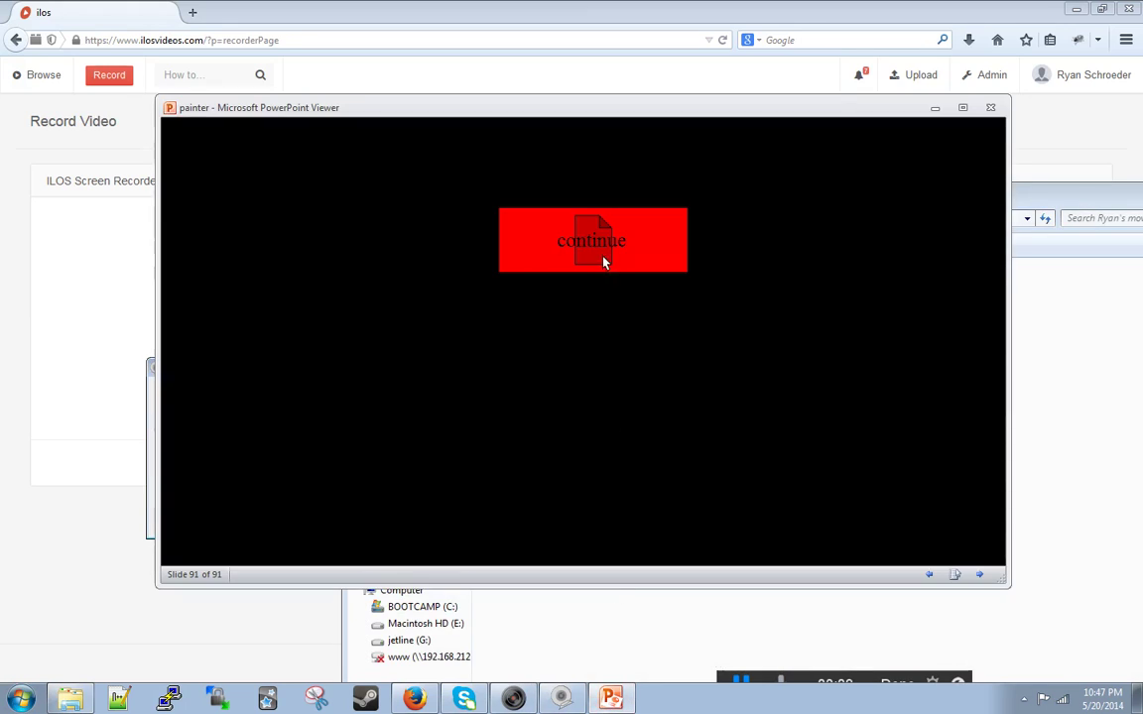
{"action": "left_click", "coordinate": [640, 258]}
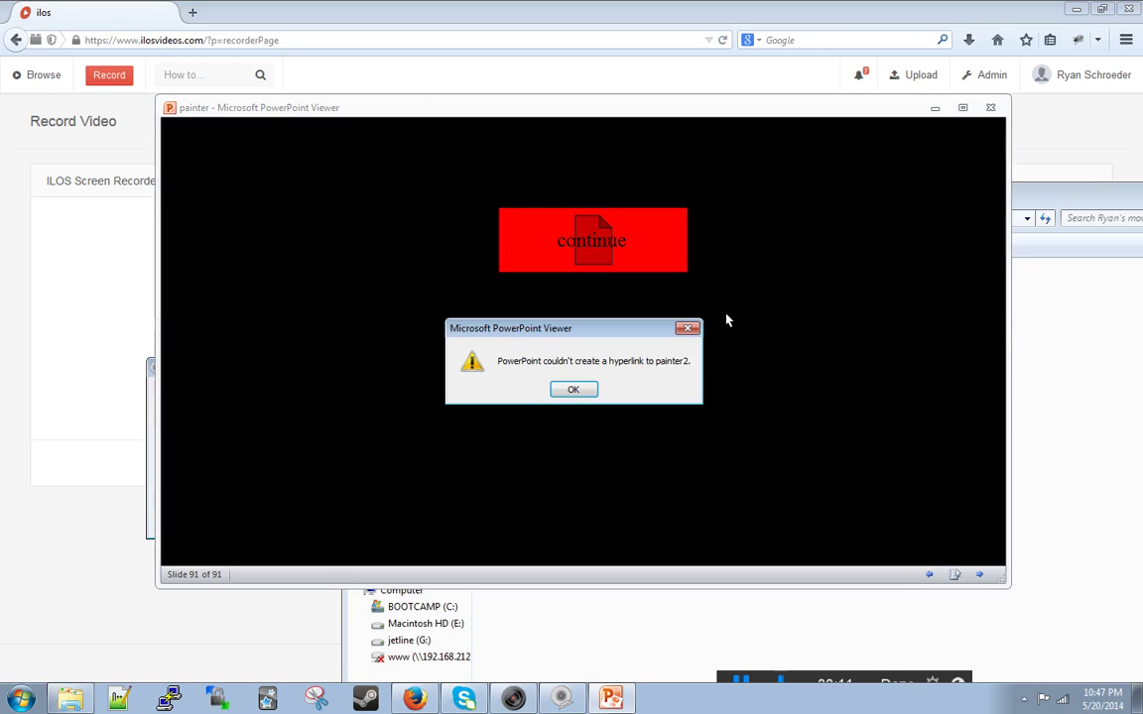
{"action": "left_click", "coordinate": [578, 390]}
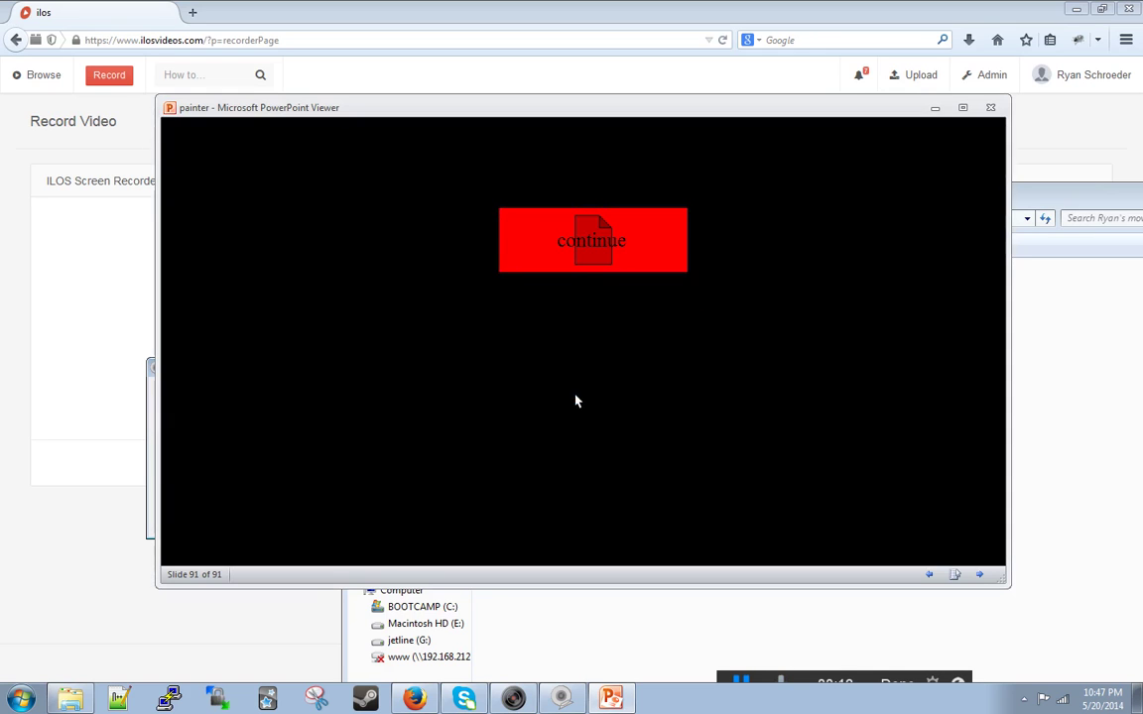
- Close the viewer, then replay painter.ppt through its rocket launch to slide 91 and close it
{"action": "left_click", "coordinate": [990, 107]}
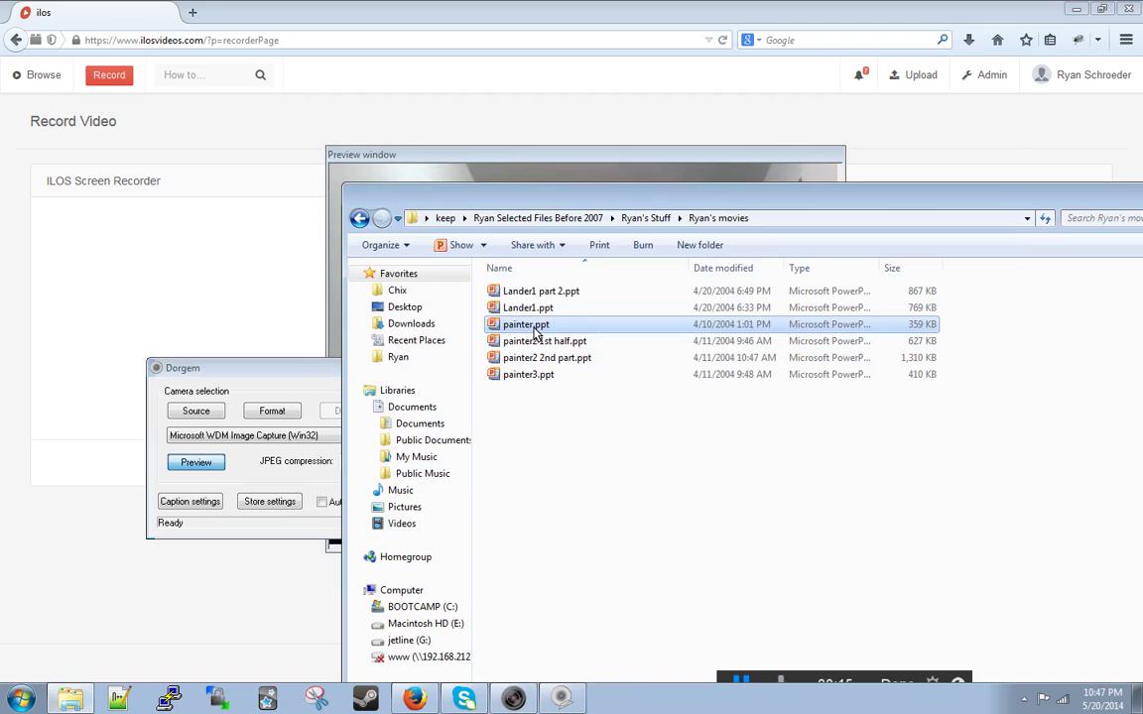
{"action": "double_click", "coordinate": [526, 324]}
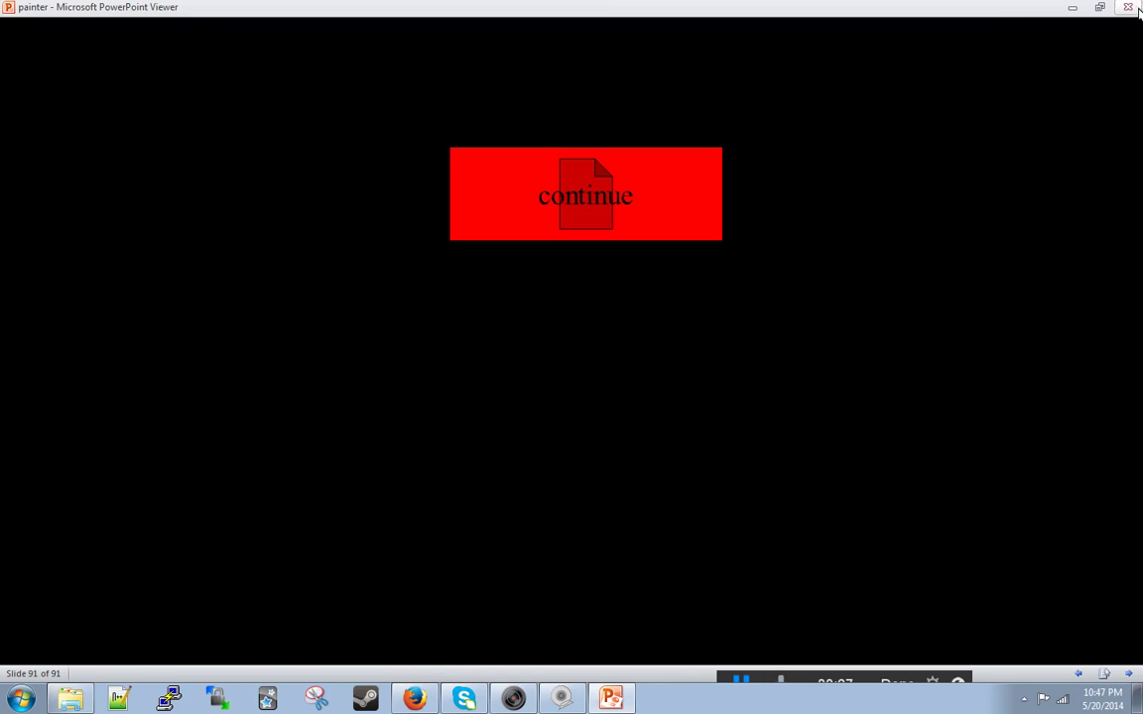
{"action": "left_click", "coordinate": [1129, 8]}
- Open painter2 1st half.ppt from Explorer as a slideshow
{"action": "left_click", "coordinate": [544, 341]}
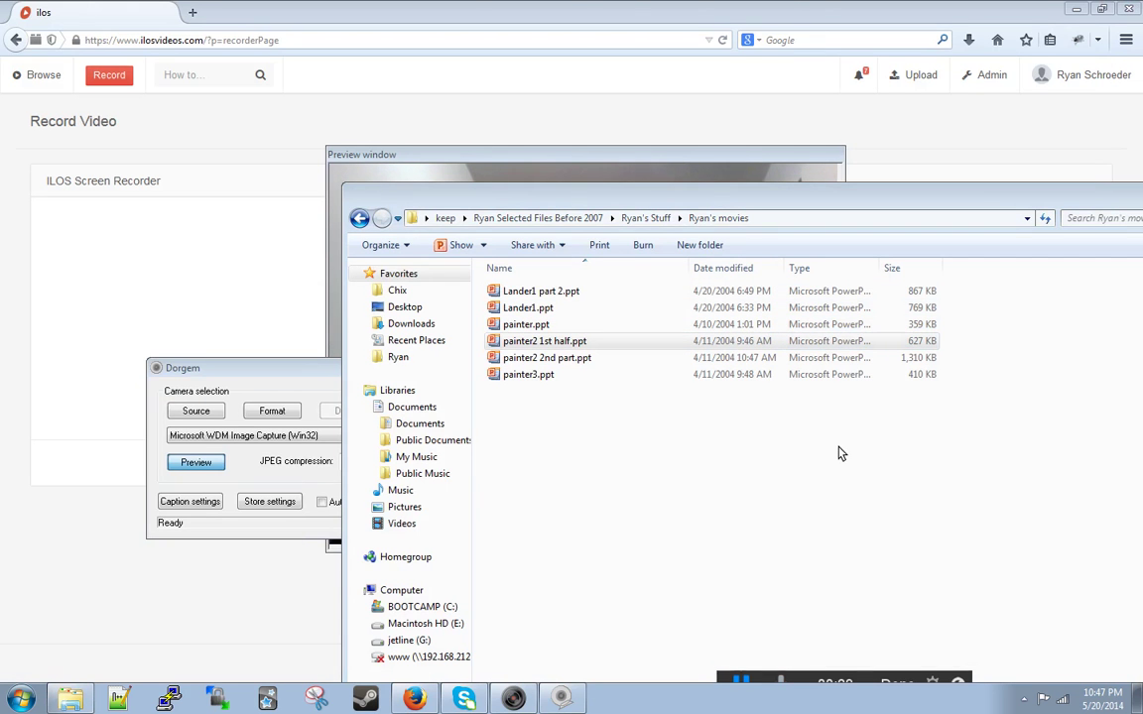
{"action": "key", "text": "Return"}
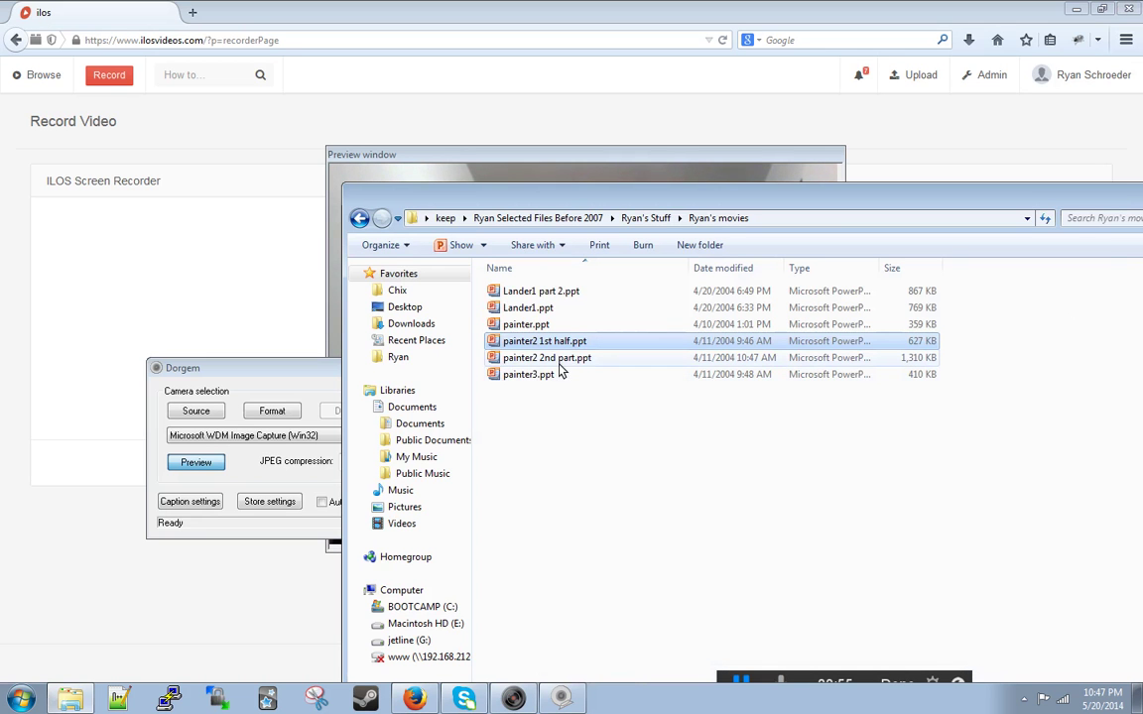
- Open and start the painter2 2nd part.ppt slideshow
{"action": "left_click", "coordinate": [555, 358]}
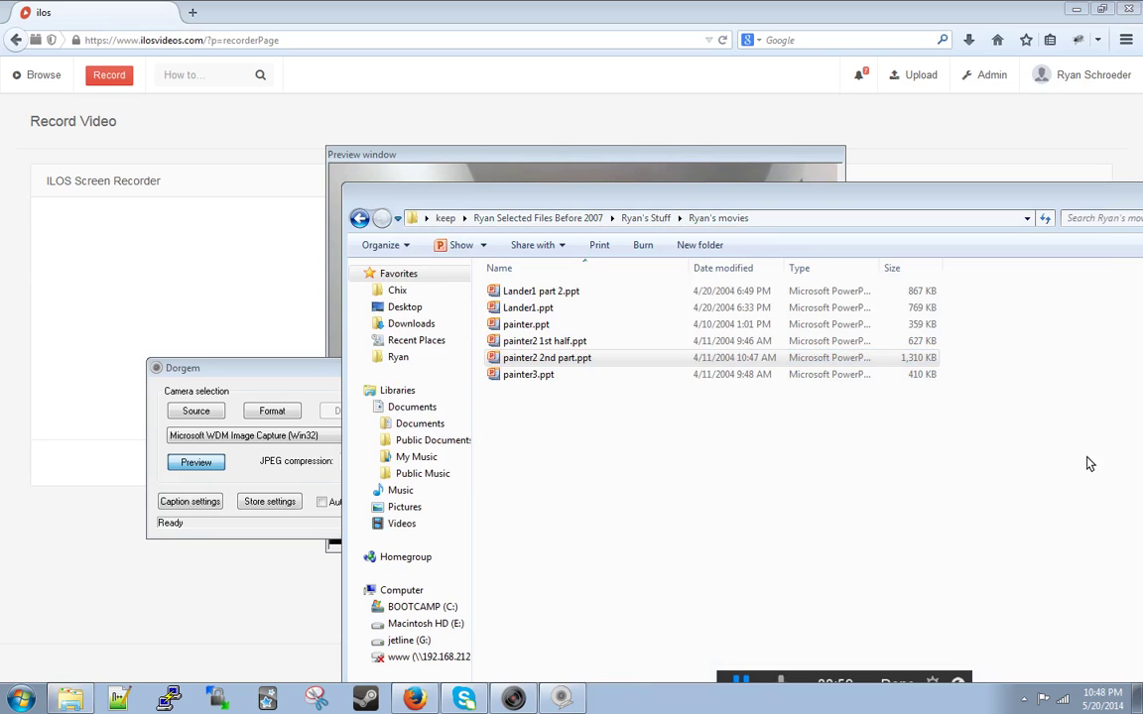
{"action": "key", "text": "Return"}
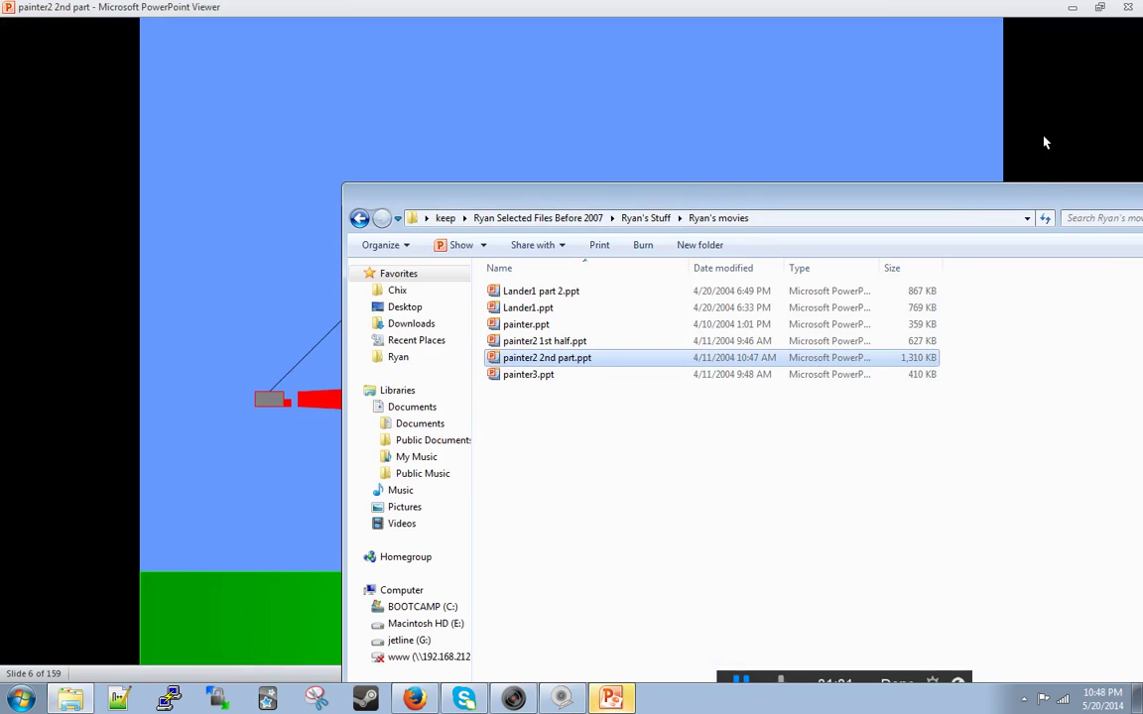
{"action": "left_click", "coordinate": [1081, 167]}
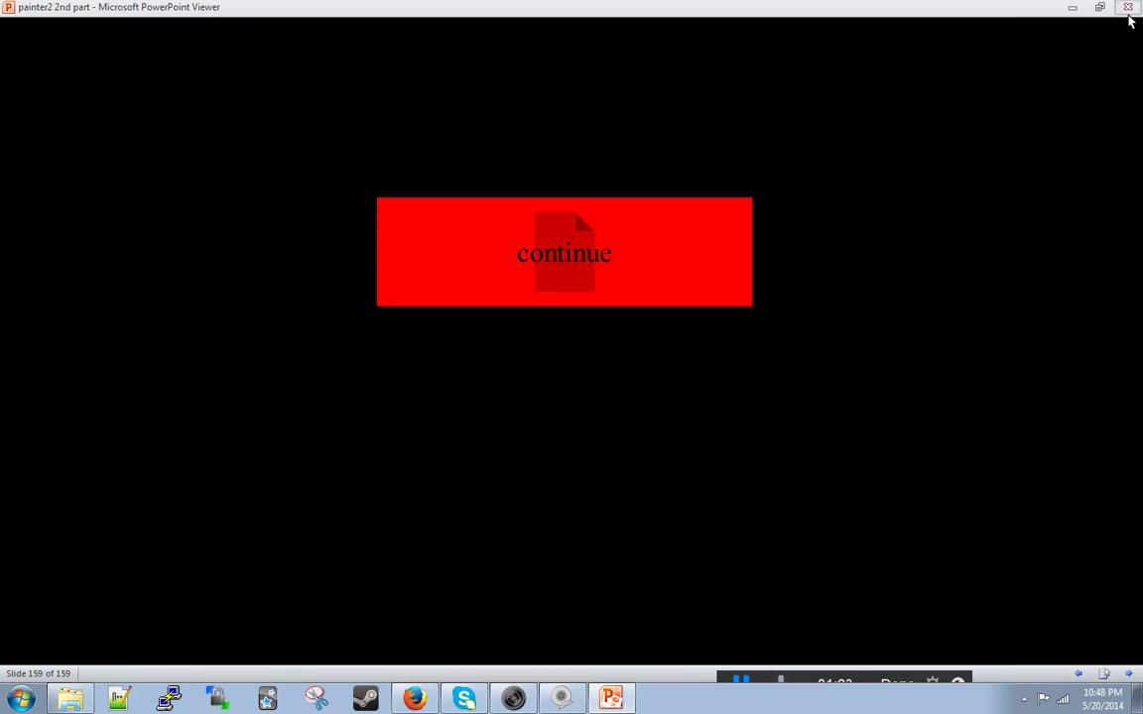
- Skip to final slide 159, end the show, and select painter3.ppt
{"action": "key", "text": "End"}
{"action": "key", "text": "Escape"}
{"action": "left_click", "coordinate": [574, 374]}
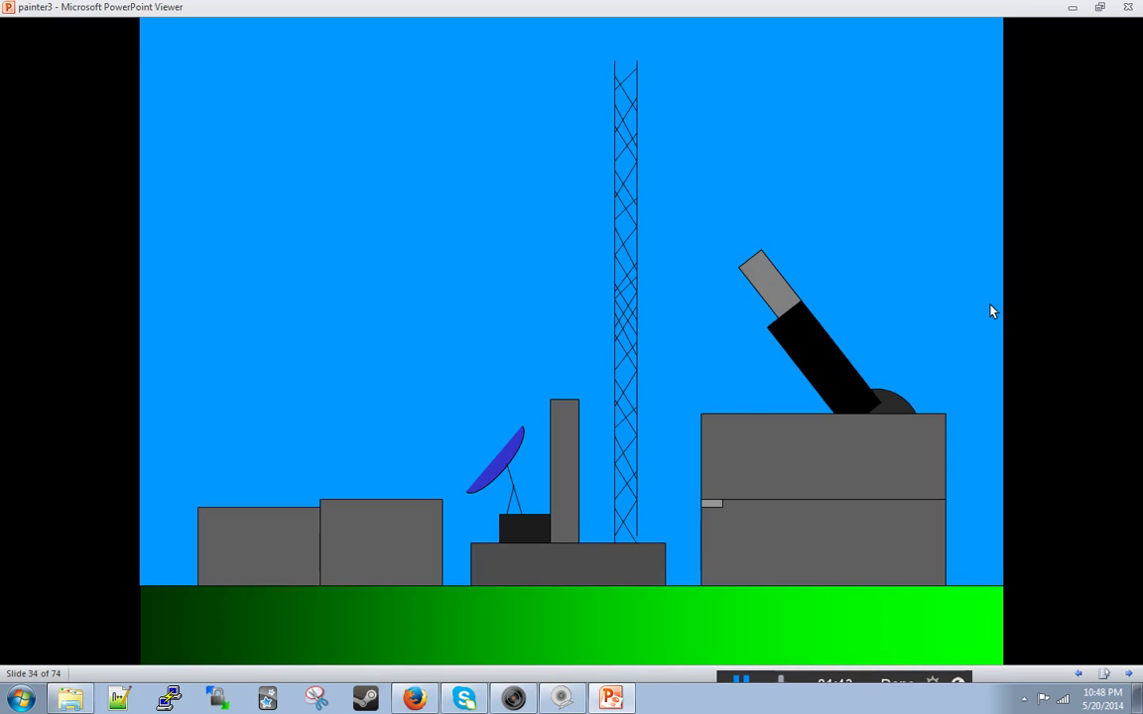
- Click past the painter3 end-of-show screen to exit the slideshow
{"action": "left_click", "coordinate": [995, 311]}
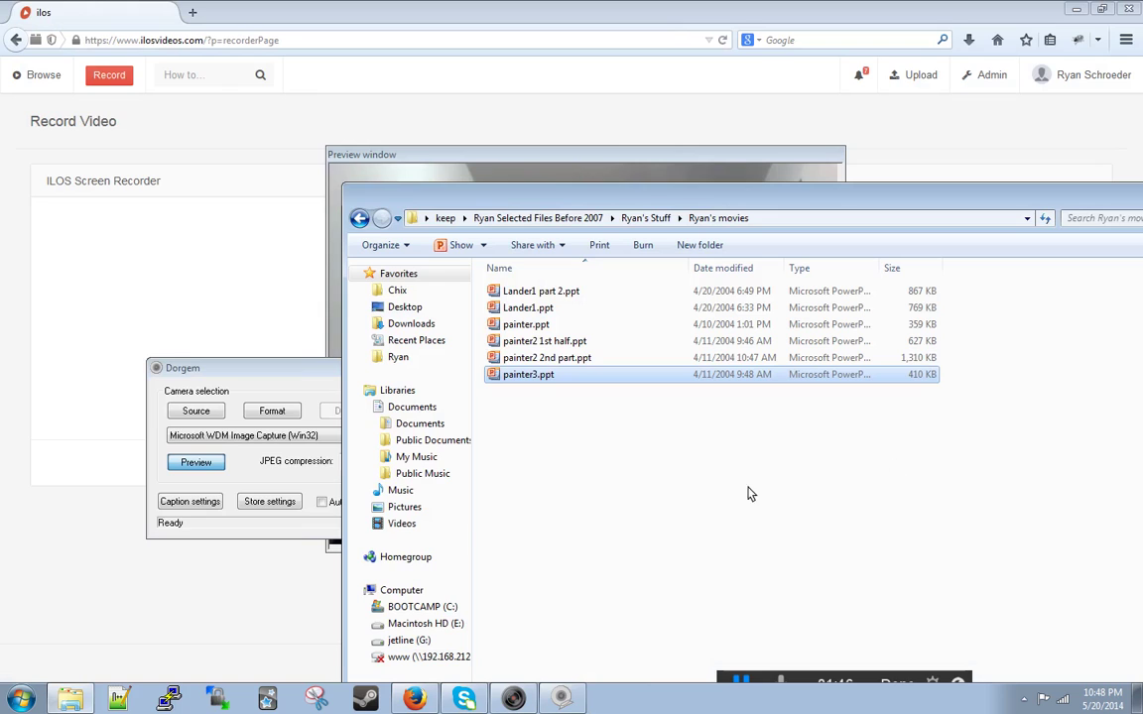
- Open Lander1.ppt from Explorer as a slideshow
{"action": "double_click", "coordinate": [528, 308]}
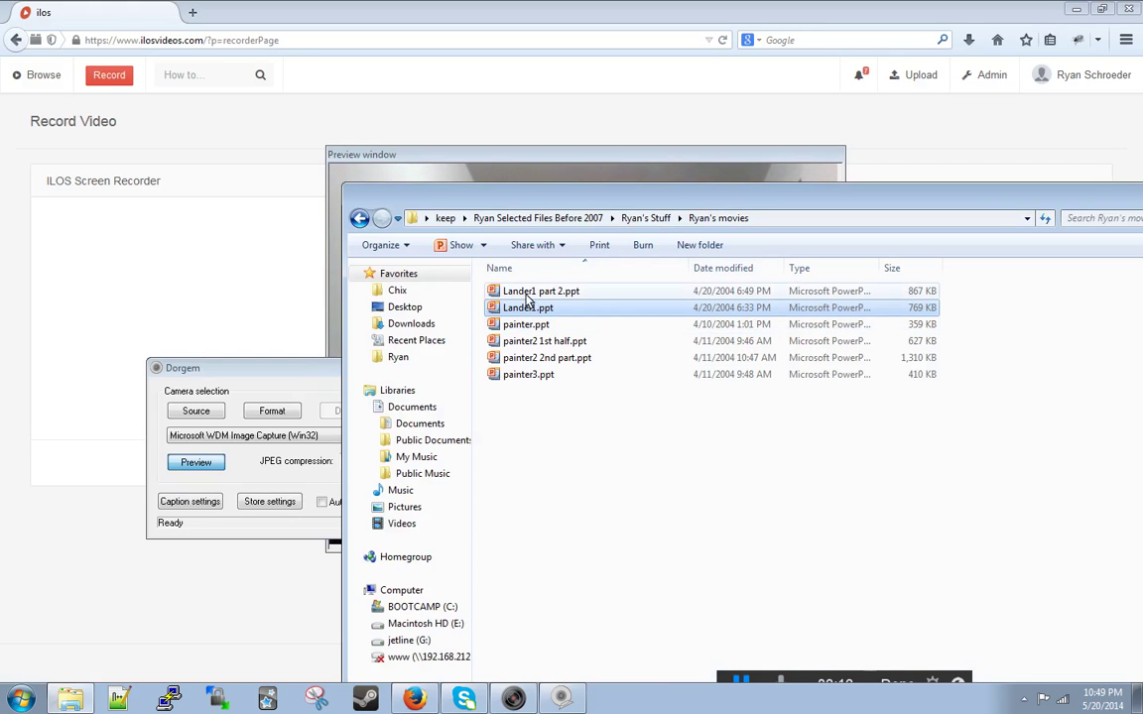
- Open Lander1 part 2.ppt from Explorer as a slideshow
{"action": "double_click", "coordinate": [527, 292]}
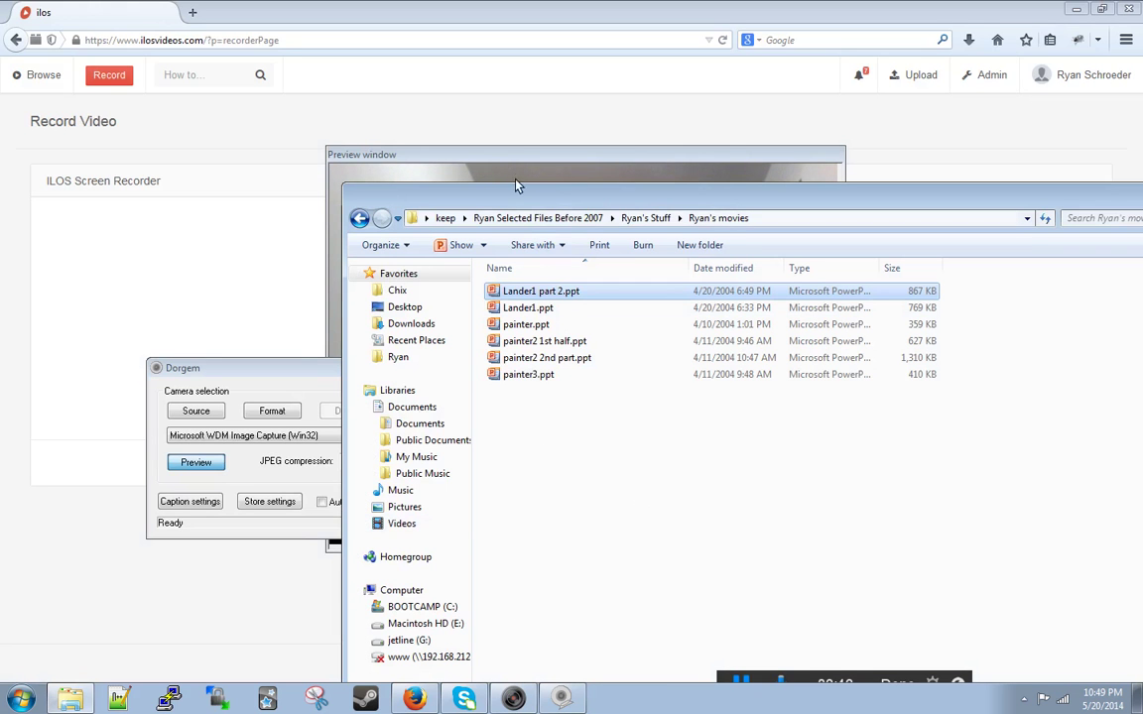
- Raise the Dorgem webcam preview and drag the recorder toolbar up from the screen bottom
{"action": "left_click", "coordinate": [516, 170]}
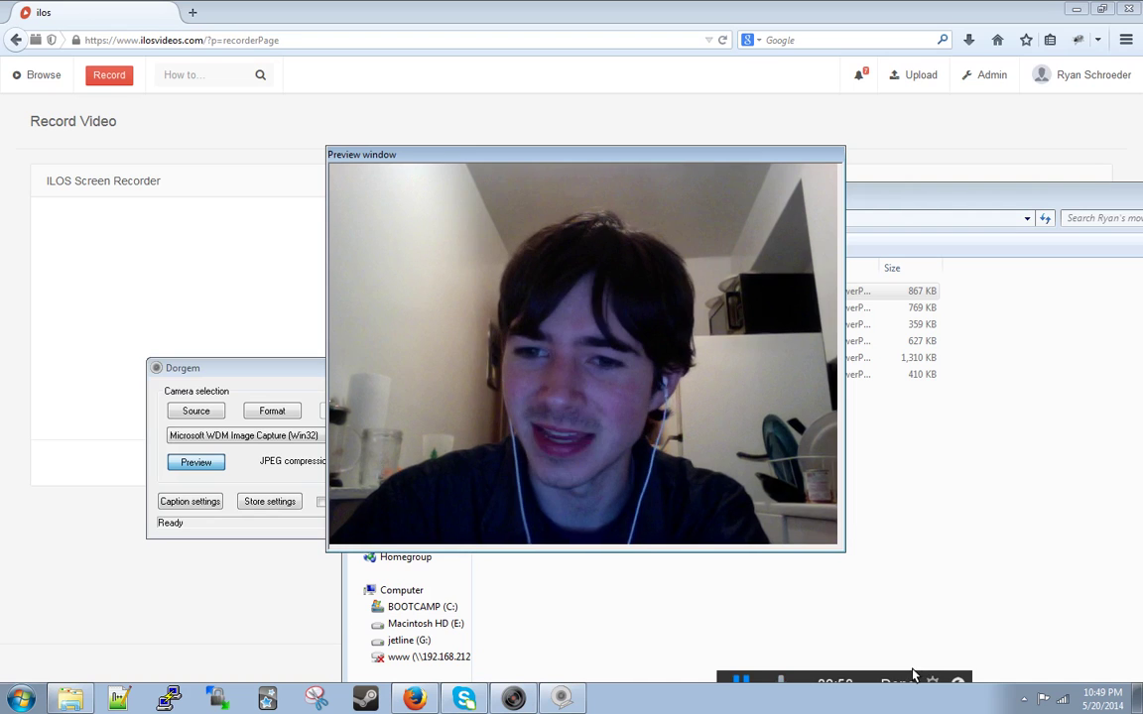
{"action": "left_click_drag", "start_coordinate": [952, 682], "coordinate": [1030, 618]}
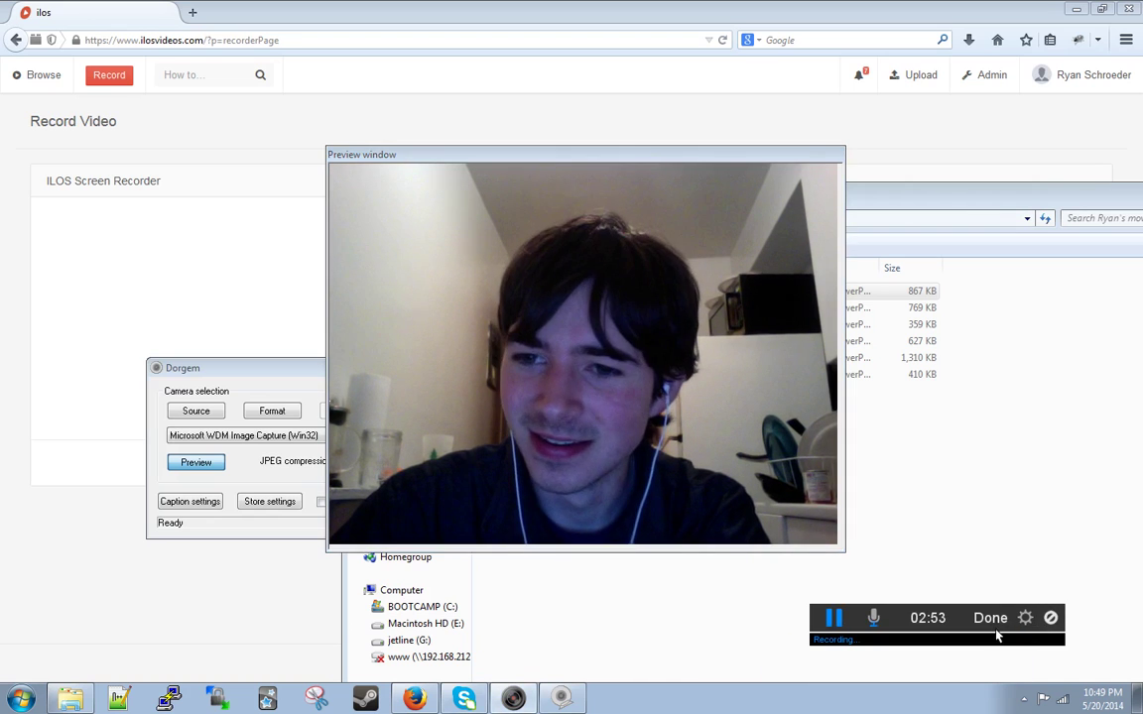
{"action": "left_click_drag", "start_coordinate": [1030, 618], "coordinate": [1013, 620]}
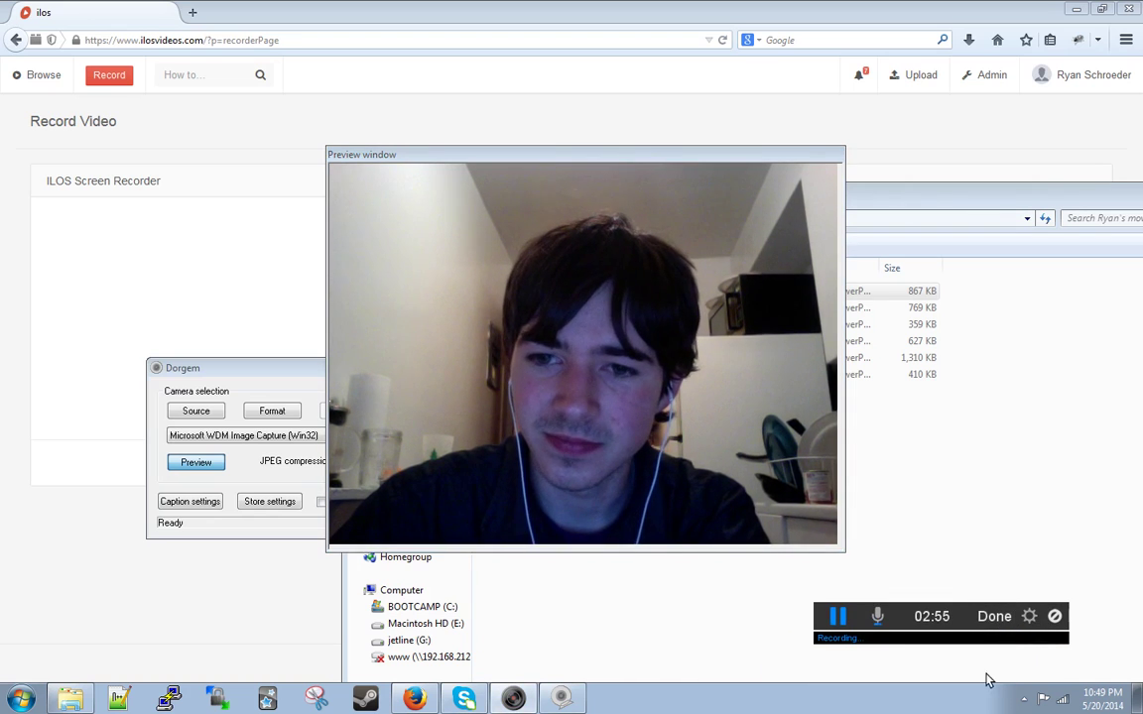